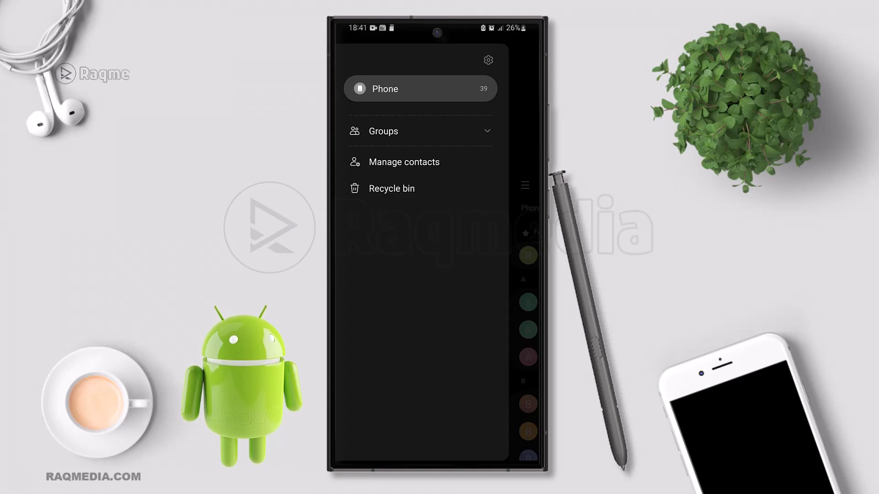
Step: Switch the contact source from All contacts to Phone only
left_click(421, 89)
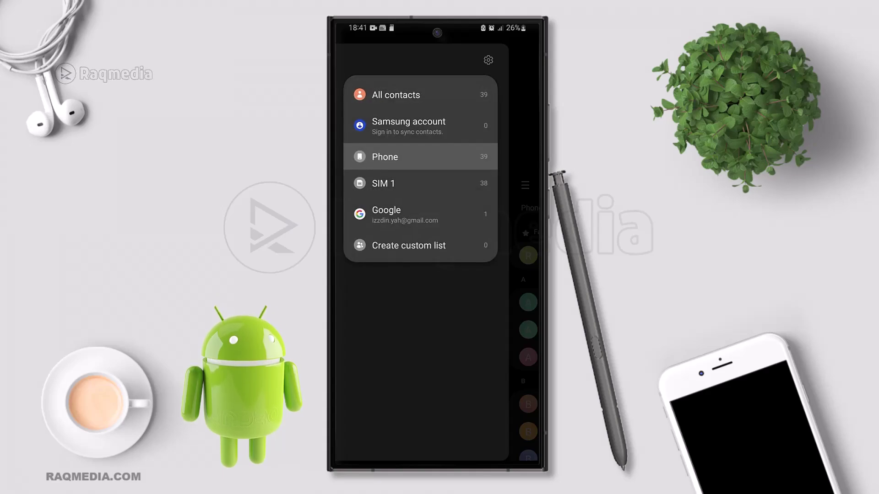
left_click(396, 94)
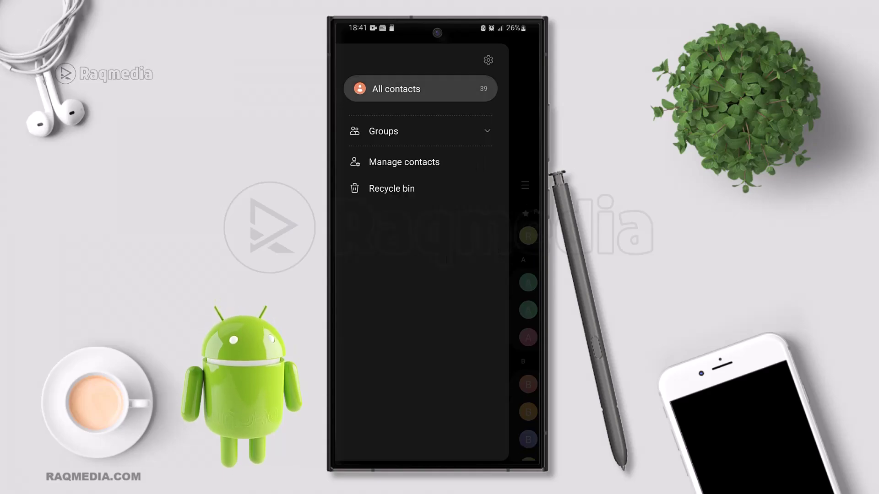
left_click(420, 89)
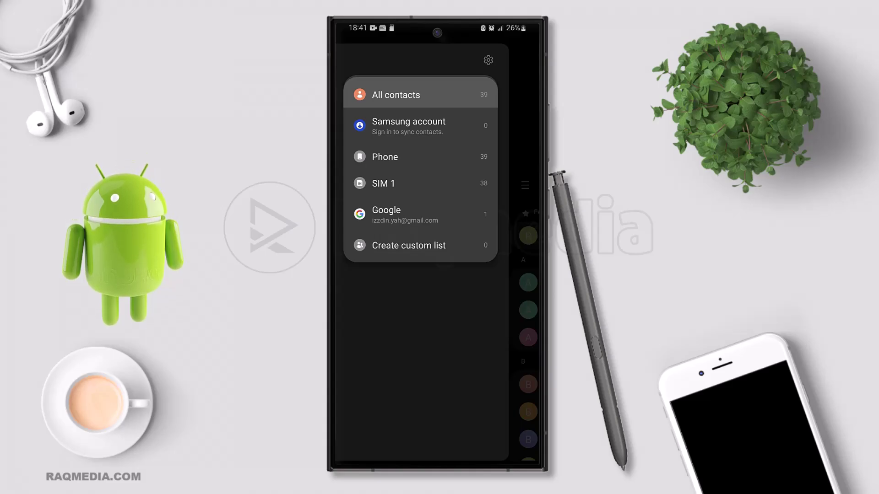
left_click(395, 157)
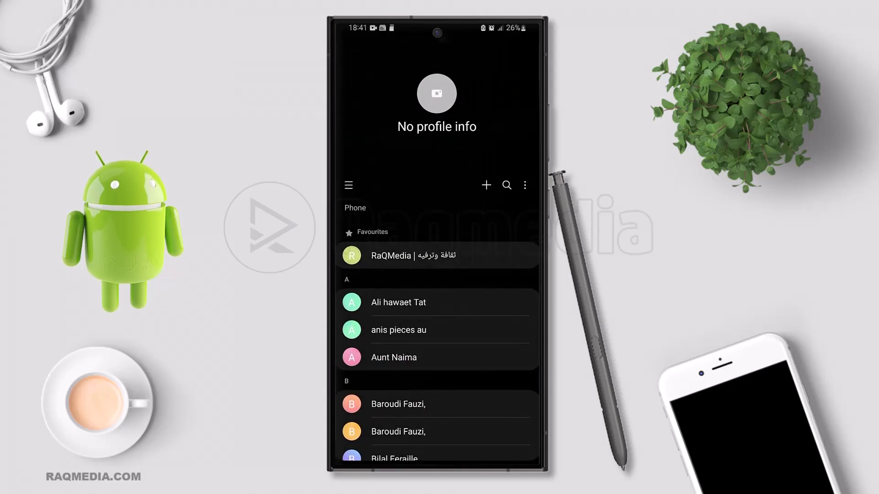
Step: Start the Delete contacts selection mode from the contact list's more-options menu
left_click(348, 185)
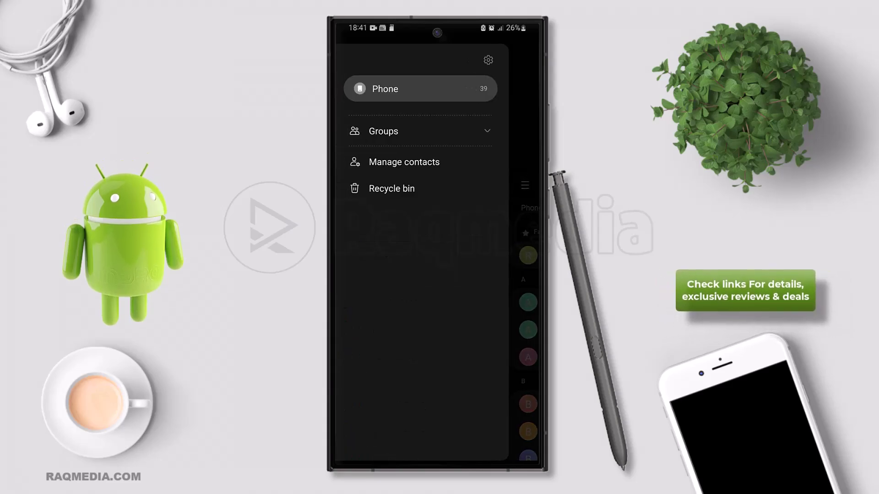
key("Escape")
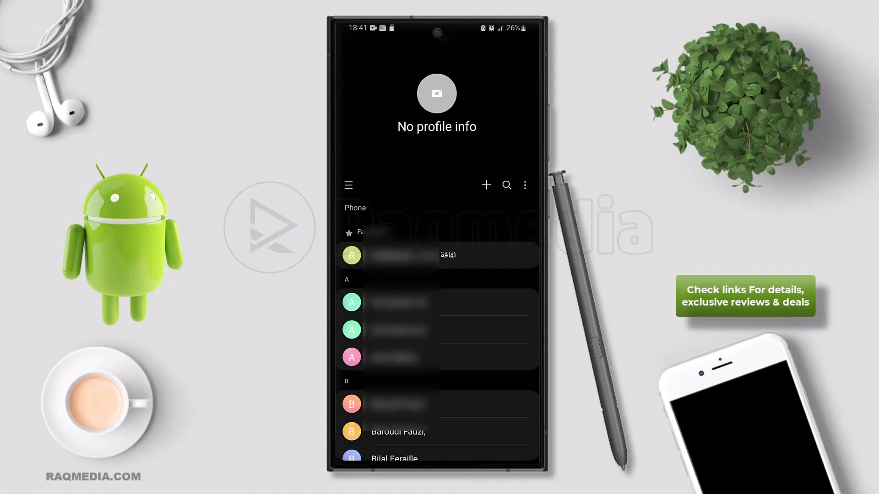
left_click(525, 185)
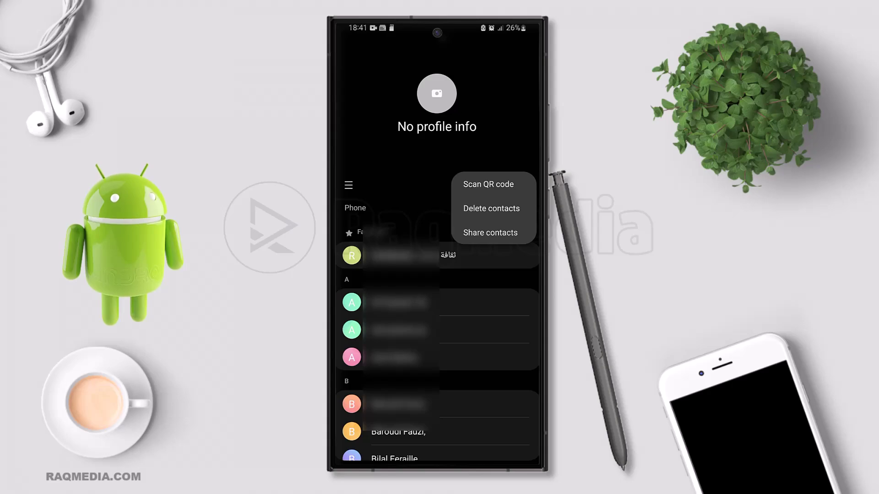
left_click(491, 208)
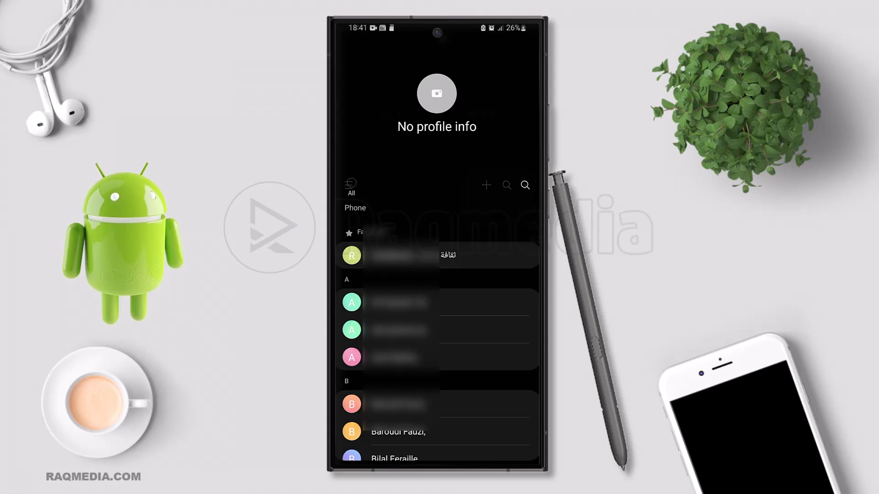
Step: Tick and untick a few contacts, then select all 39 with All
left_click(351, 254)
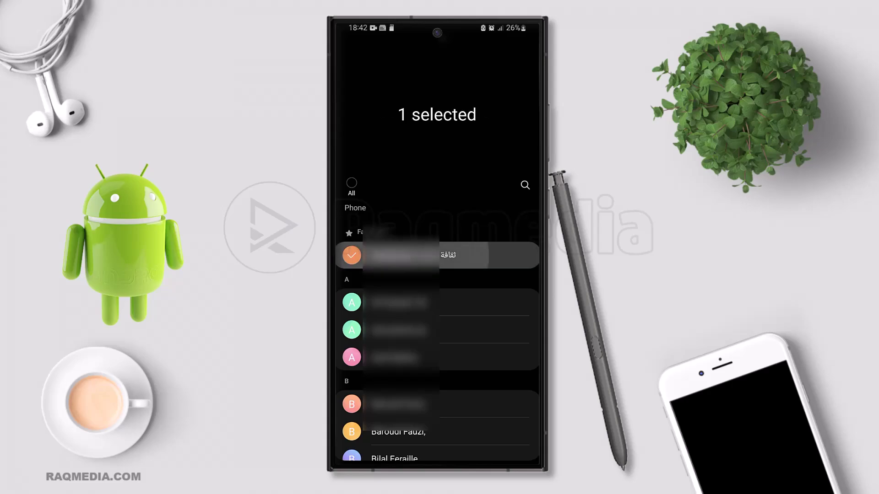
left_click(351, 302)
left_click(352, 330)
left_click(352, 357)
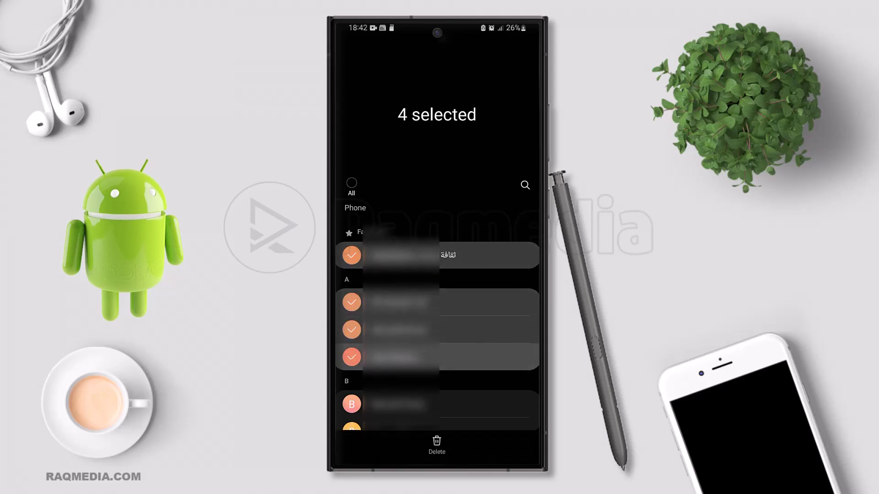
left_click(351, 302)
left_click(352, 330)
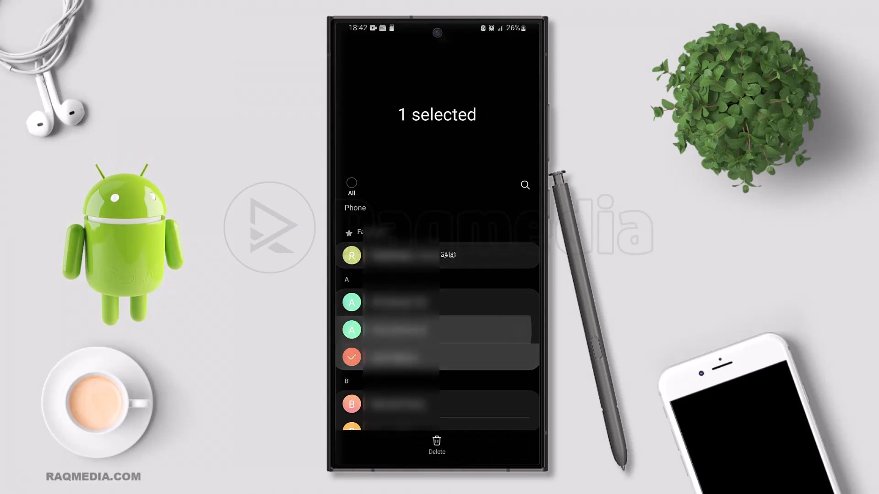
left_click(351, 357)
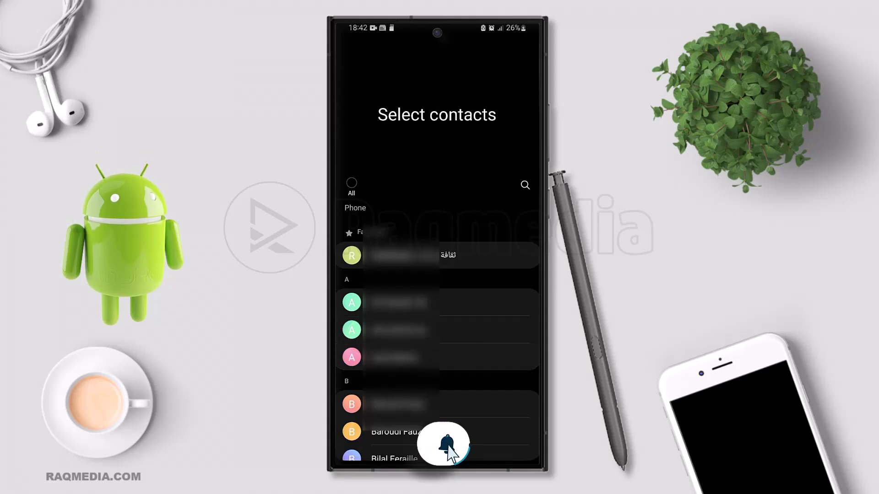
left_click(352, 183)
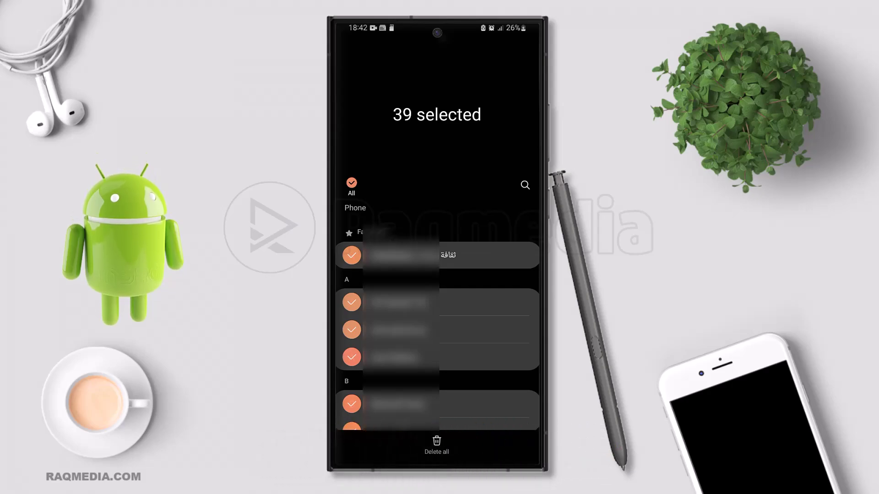
Step: Delete all 39 contacts, with 'Also move linked contacts' ticked, into the Recycle bin
left_click(437, 445)
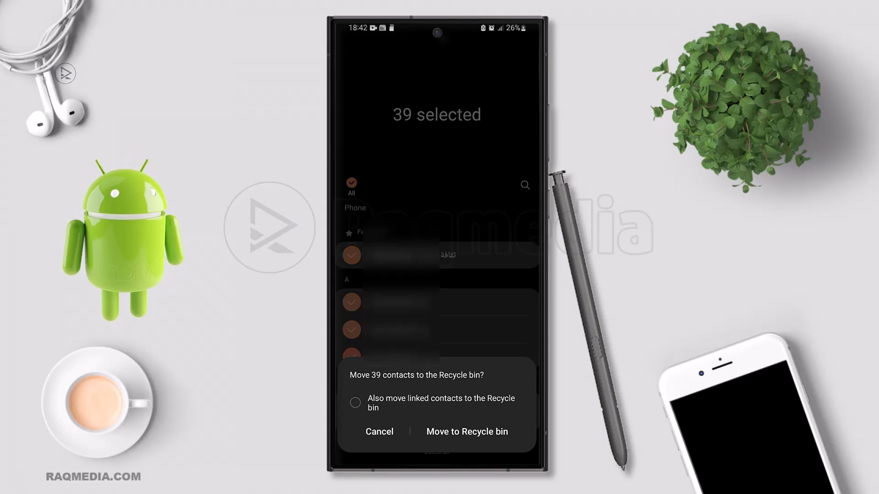
left_click(355, 402)
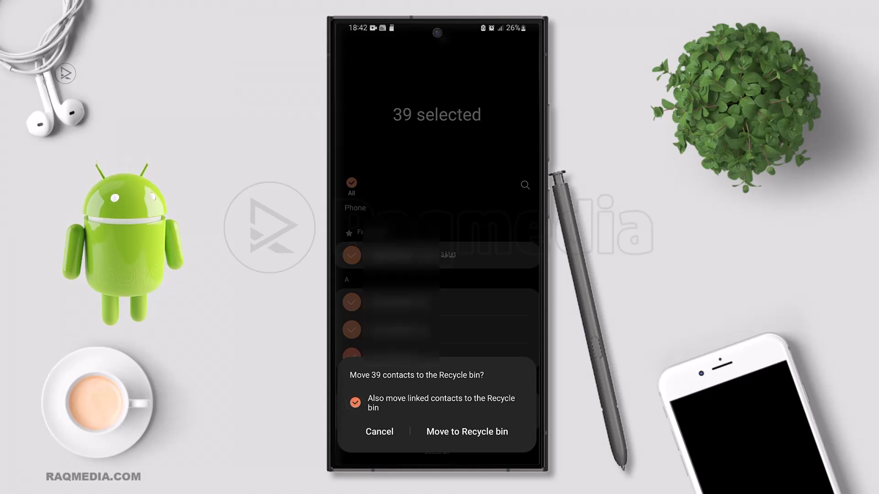
left_click(467, 432)
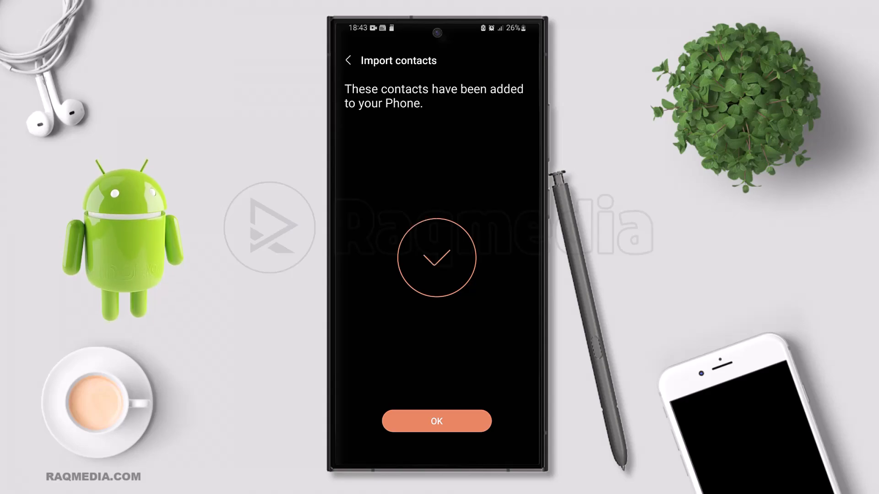
Step: Dismiss the import confirmation and open the source list, showing 419 Phone contacts
left_click(437, 421)
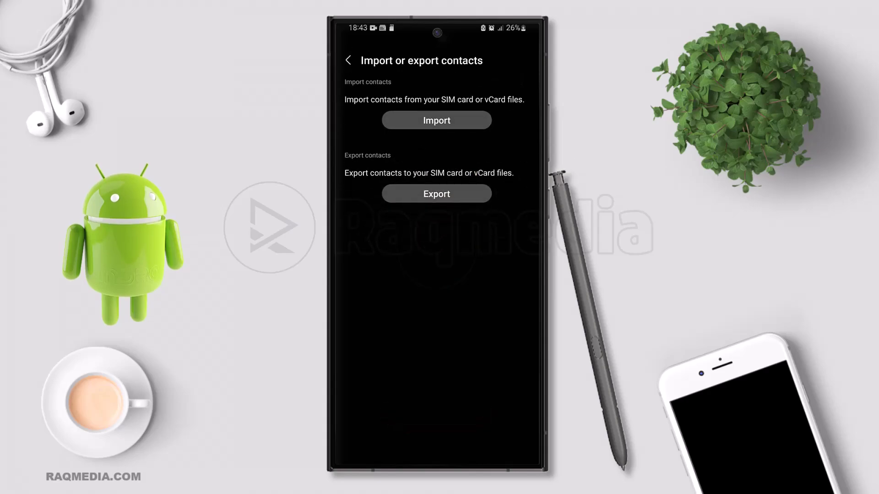
key("Escape")
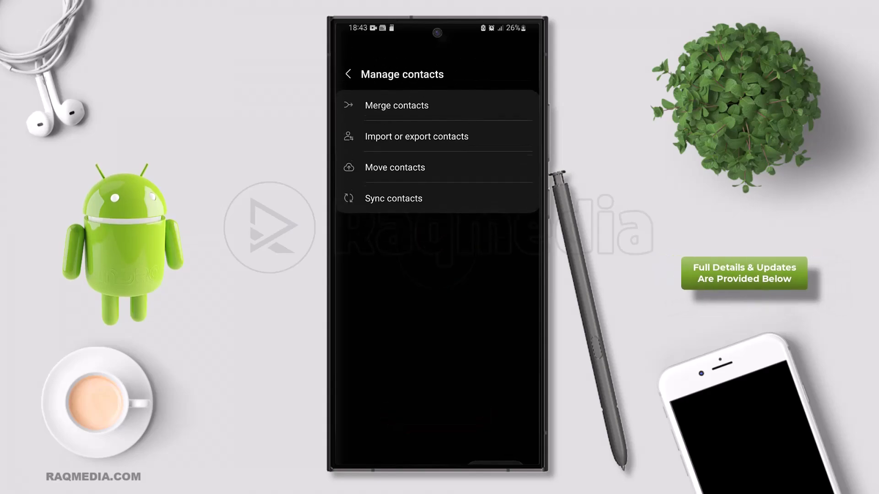
key("Escape")
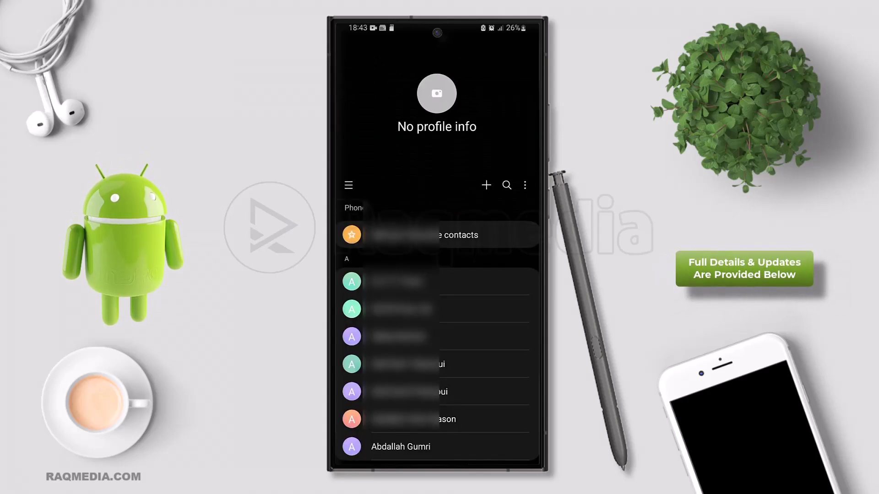
left_click(348, 185)
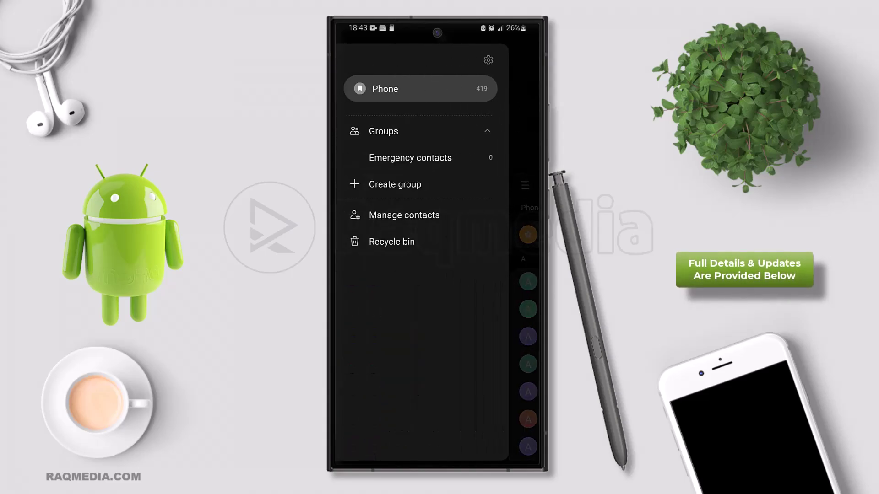
left_click(385, 88)
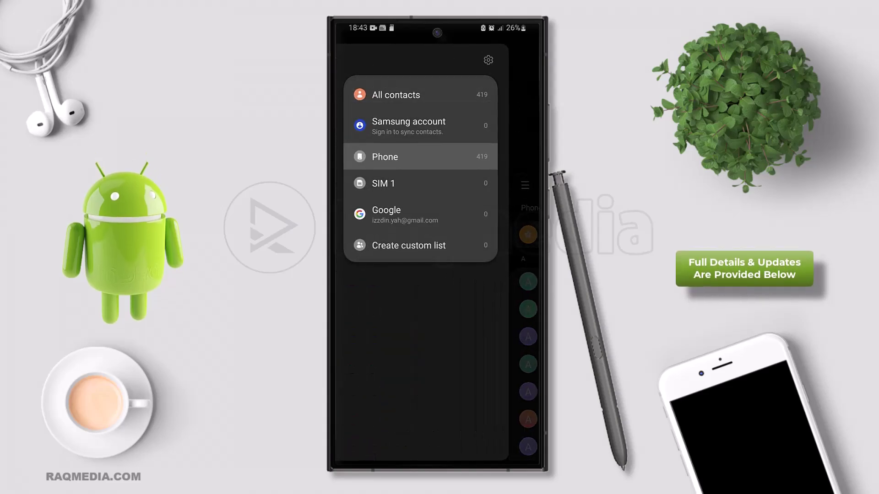